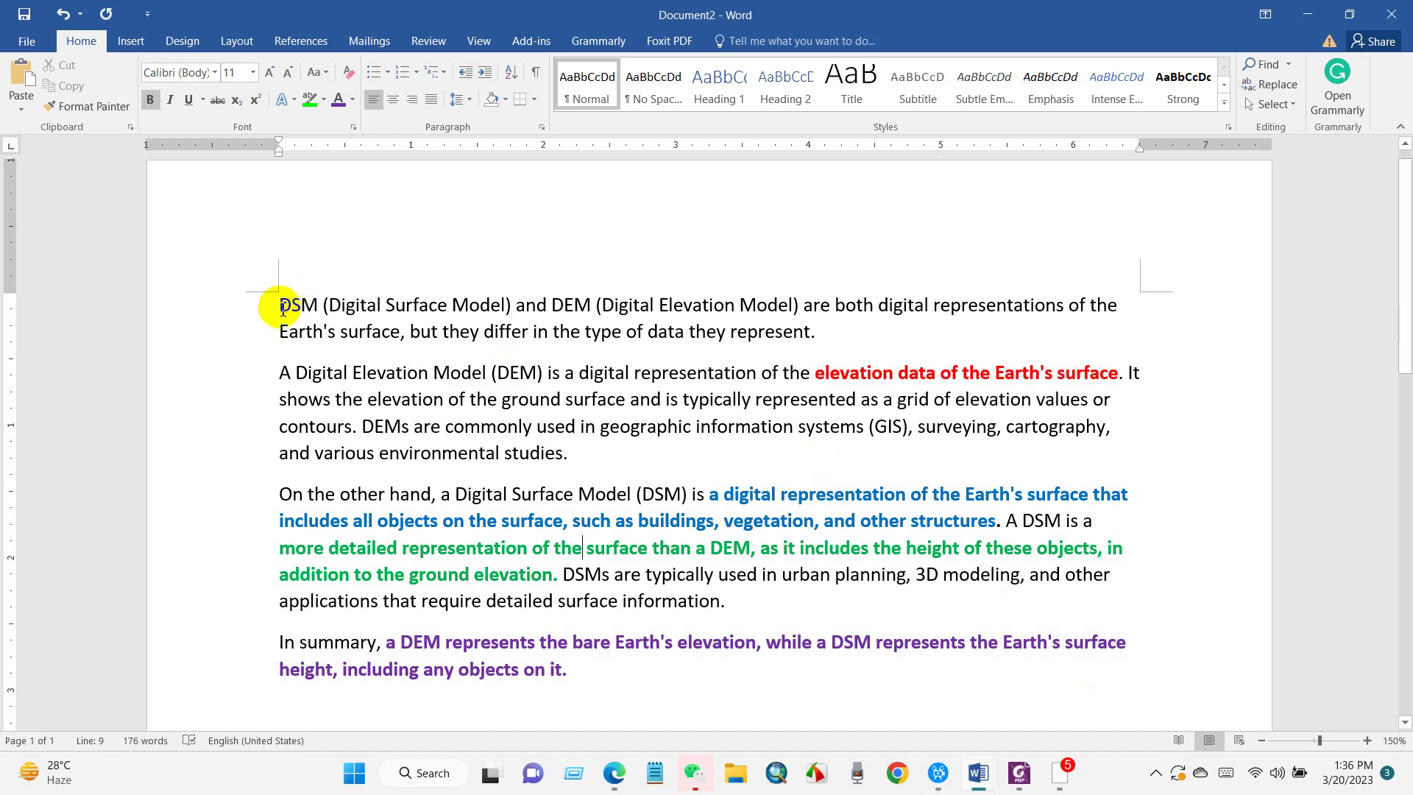
# Step: Highlight the DSM/DEM definition and 'elevation data of the Earth's surface' in the Word document
pyautogui.moveTo(283, 307); pyautogui.dragTo(824, 336)
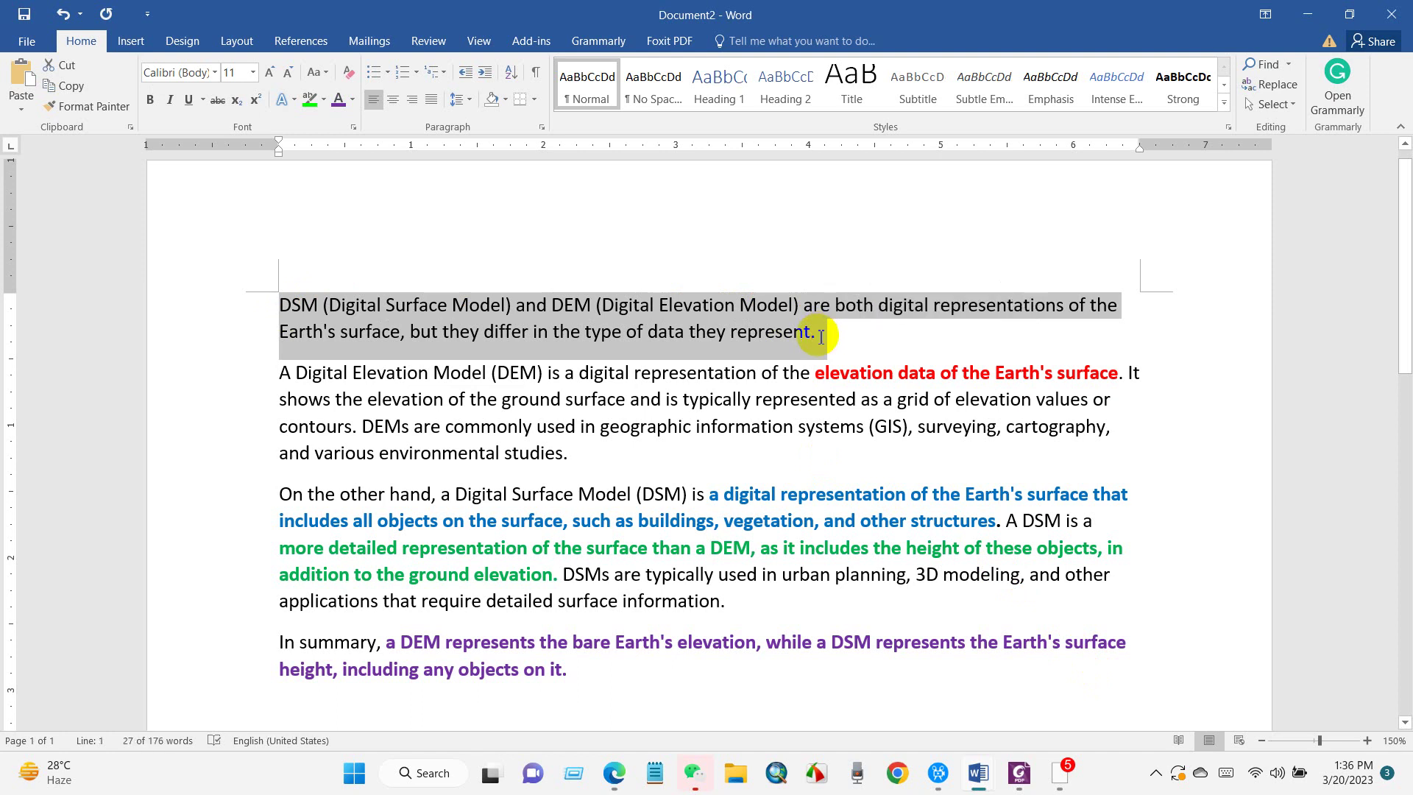
pyautogui.click(821, 336)
pyautogui.moveTo(820, 377); pyautogui.dragTo(1087, 379)
pyautogui.click(974, 372)
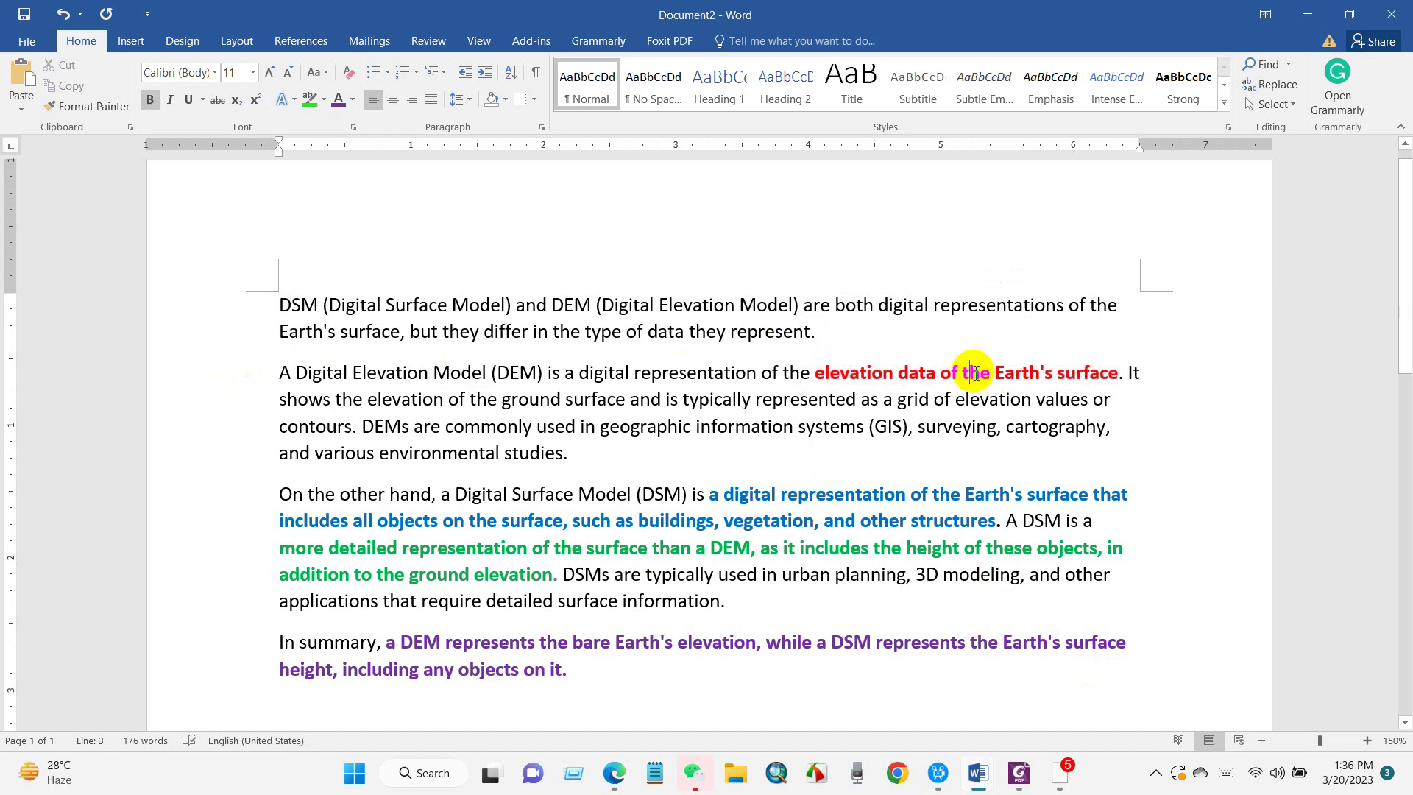
pyautogui.scroll(-1, 404, 506)
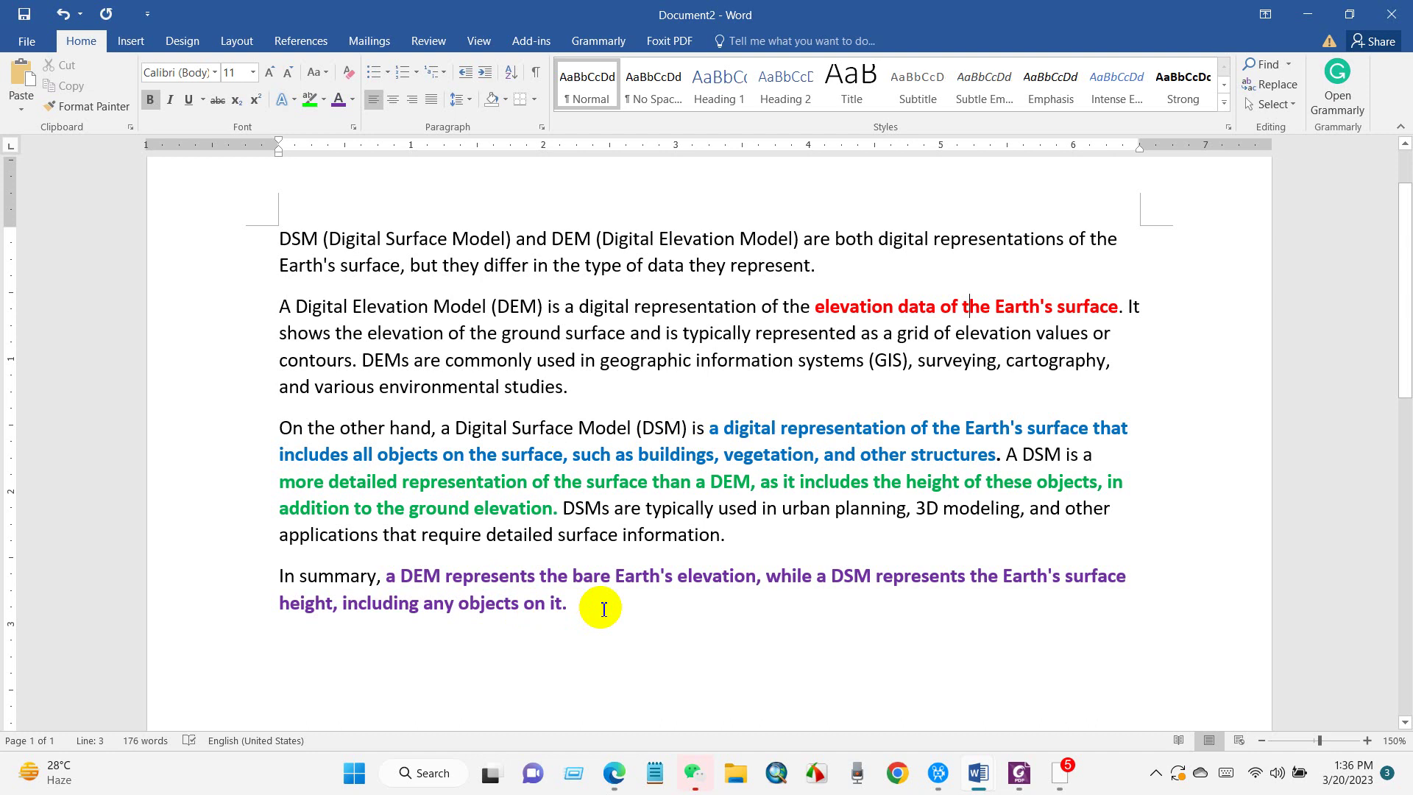
# Step: Switch to the ALOS AW3D30 dataset page in Edge and copy its web address
pyautogui.click(273, 778)
pyautogui.scroll(-2, 589, 440)
pyautogui.click(429, 49)
pyautogui.rightClick(429, 50)
pyautogui.click(475, 253)
pyautogui.click(83, 425)
# Step: Scroll down the dataset page to the Data set details heading
pyautogui.scroll(-1, 520, 496)
pyautogui.scroll(-10, 121, 432)
pyautogui.scroll(-3, 123, 436)
pyautogui.scroll(12, 123, 436)
pyautogui.scroll(-12, 121, 439)
pyautogui.scroll(-3, 122, 440)
pyautogui.scroll(1, 121, 435)
pyautogui.moveTo(261, 384); pyautogui.dragTo(462, 394)
pyautogui.click(400, 375)
# Step: Highlight the Product name and resolution values in the dataset details
pyautogui.scroll(-1, 397, 372)
pyautogui.moveTo(221, 330); pyautogui.dragTo(291, 331)
pyautogui.moveTo(390, 330); pyautogui.dragTo(577, 329)
pyautogui.click(388, 380)
pyautogui.moveTo(397, 371); pyautogui.dragTo(765, 370)
pyautogui.click(268, 390)
# Step: Scroll on to the Download and User Registration section and highlight its heading
pyautogui.scroll(-2, 295, 360)
pyautogui.scroll(-2, 289, 372)
pyautogui.scroll(-3, 289, 371)
pyautogui.moveTo(209, 435); pyautogui.dragTo(517, 460)
pyautogui.click(148, 473)
pyautogui.scroll(-3, 226, 451)
pyautogui.moveTo(217, 347); pyautogui.dragTo(344, 349)
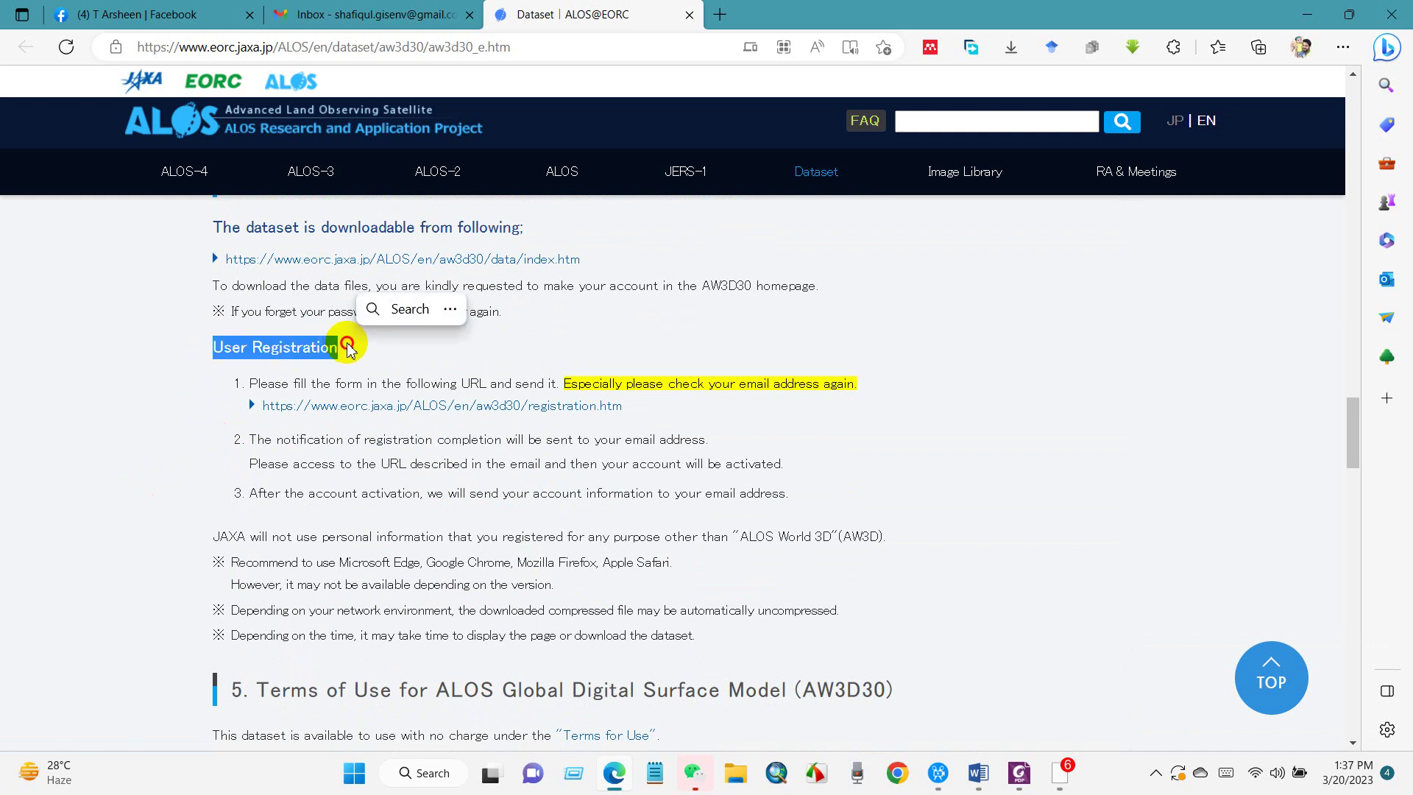
pyautogui.click(316, 381)
# Step: Open the User Registration form in a new tab and fill in the Name field
pyautogui.rightClick(347, 413)
pyautogui.click(390, 419)
pyautogui.click(757, 21)
pyautogui.scroll(-1, 77, 476)
pyautogui.click(502, 306)
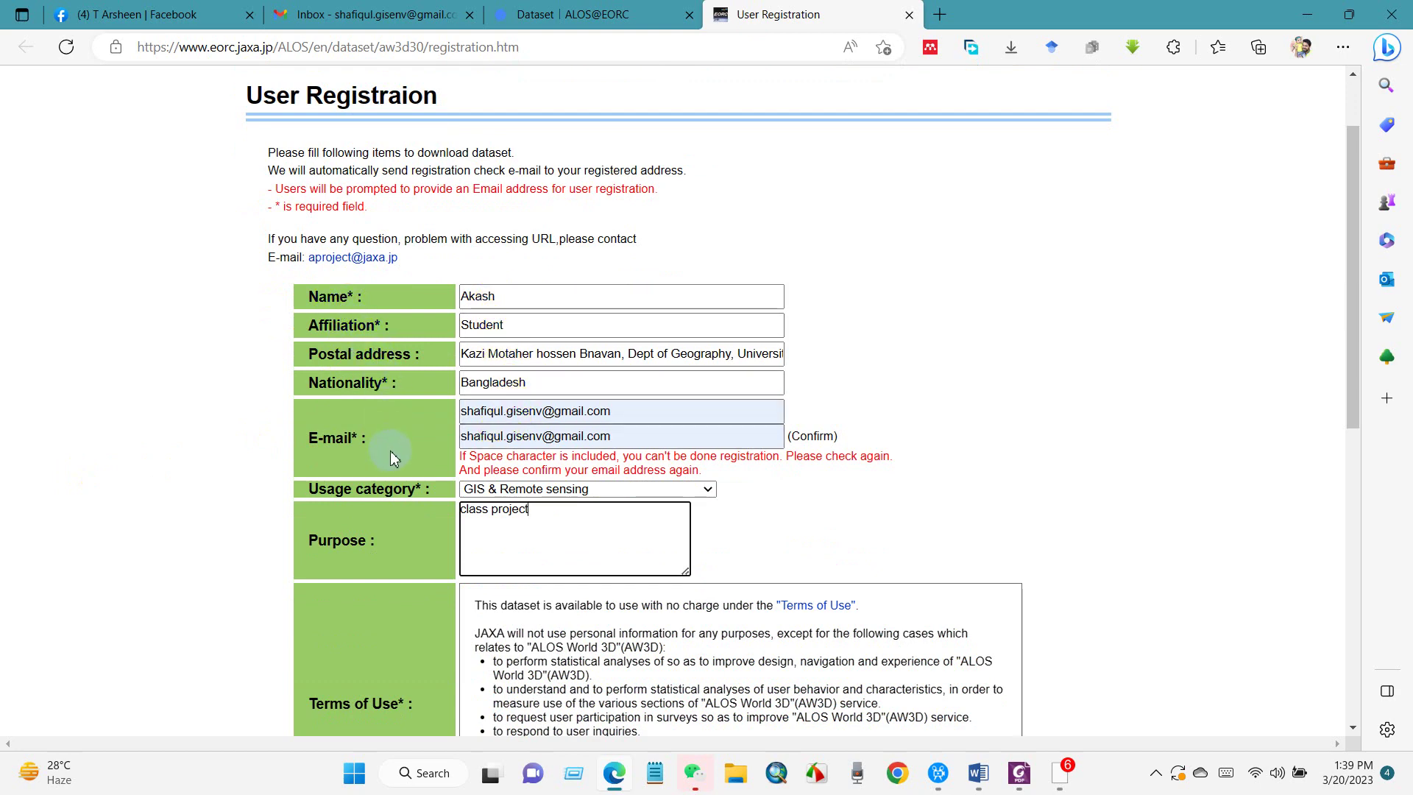
# Step: Keep GIS & Remote sensing as the usage category and enter purpose 'class project'
pyautogui.scroll(-1, 390, 451)
pyautogui.click(519, 392)
pyautogui.click(519, 391)
pyautogui.click(577, 410)
pyautogui.moveTo(458, 410); pyautogui.dragTo(583, 420)
pyautogui.click(347, 441)
pyautogui.scroll(-1, 363, 495)
# Step: Agree to the terms, pass the Input Check, and send the registration request
pyautogui.click(481, 600)
pyautogui.click(617, 655)
pyautogui.scroll(-1, 719, 589)
pyautogui.click(627, 633)
pyautogui.moveTo(268, 255); pyautogui.dragTo(790, 279)
# Step: Open the ALOS World 3D email, follow its link, and confirm the registration
pyautogui.click(504, 272)
pyautogui.click(362, 19)
pyautogui.click(553, 249)
pyautogui.scroll(-2, 378, 378)
pyautogui.click(458, 351)
pyautogui.click(642, 373)
pyautogui.moveTo(270, 262); pyautogui.dragTo(798, 267)
pyautogui.click(416, 293)
# Step: Open the newest ALOS registration email and locate the account login ID and password
pyautogui.click(322, 18)
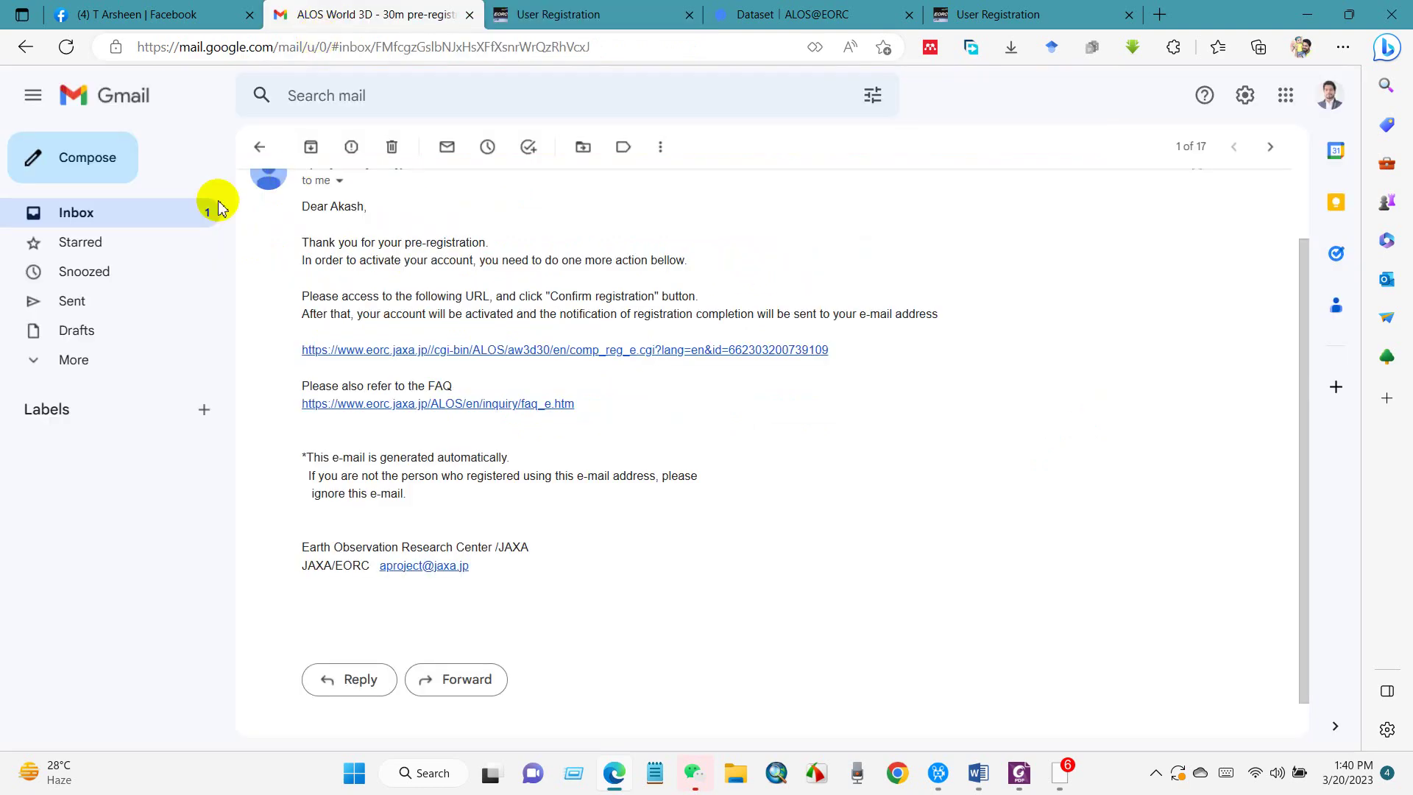
pyautogui.click(107, 212)
pyautogui.click(760, 245)
pyautogui.moveTo(317, 293); pyautogui.dragTo(520, 369)
pyautogui.click(378, 432)
pyautogui.scroll(-1, 348, 373)
pyautogui.scroll(-1, 404, 383)
pyautogui.scroll(-1, 409, 463)
pyautogui.moveTo(406, 522); pyautogui.dragTo(303, 499)
pyautogui.click(486, 513)
# Step: Paste the copied AW3D30 dataset address into the address bar and load the page
pyautogui.click(977, 20)
pyautogui.click(307, 45)
pyautogui.rightClick(306, 46)
pyautogui.click(358, 279)
pyautogui.press('Return')
pyautogui.scroll(-2, 53, 482)
pyautogui.scroll(-7, 123, 458)
pyautogui.scroll(-12, 123, 457)
pyautogui.scroll(-17, 124, 458)
pyautogui.scroll(-3, 124, 457)
# Step: Open the AW3D30 data download page and sign in with the new account's username and password
pyautogui.click(346, 467)
pyautogui.hotkey('ctrl', 'v')
pyautogui.click(634, 177)
pyautogui.hotkey('ctrl', 'v')
pyautogui.click(706, 222)
pyautogui.click(714, 266)
pyautogui.scroll(-3, 115, 323)
pyautogui.scroll(1, 115, 324)
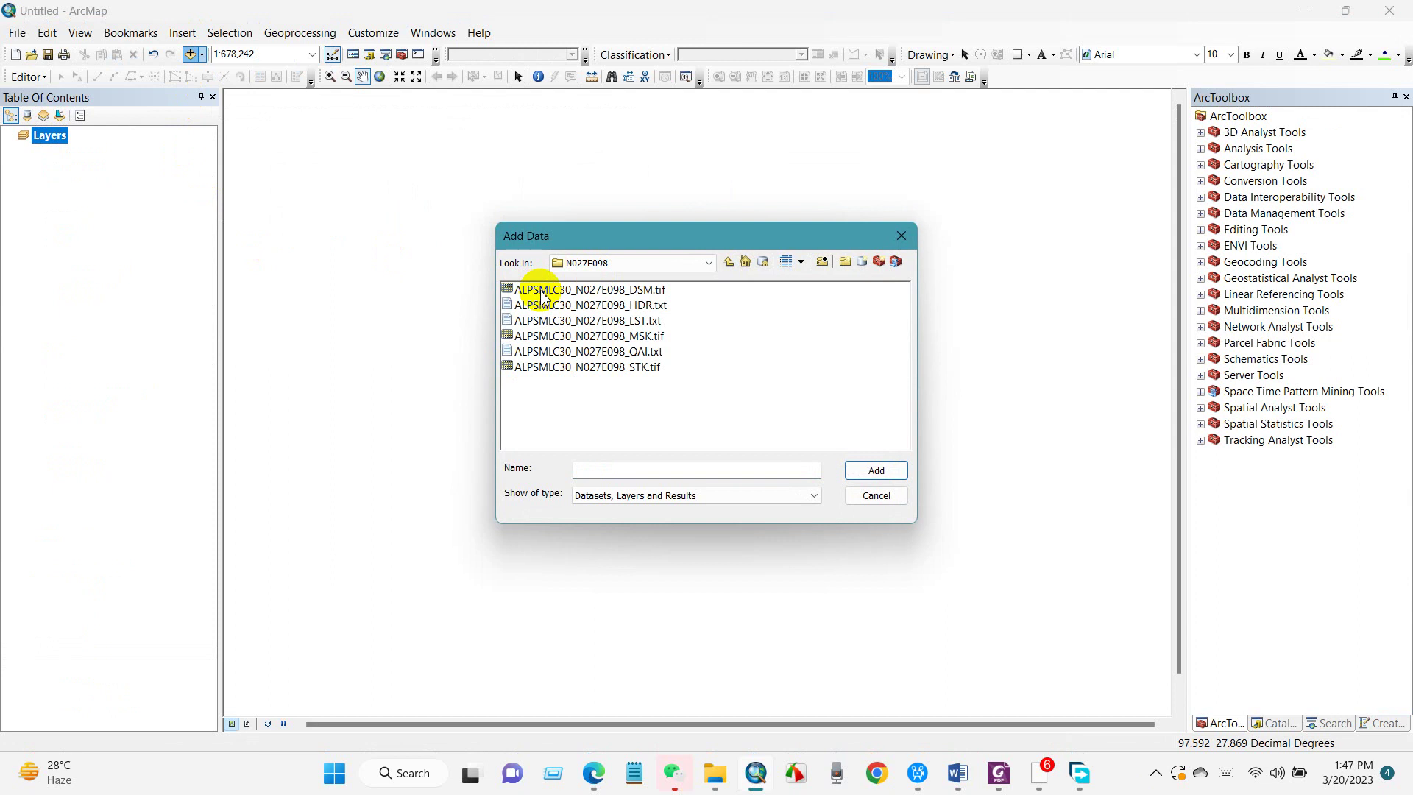
# Step: Select ALPSMLC30_N027E098_DSM.tif in the Add Data dialog and add it to the map
pyautogui.moveTo(625, 391); pyautogui.dragTo(615, 284)
pyautogui.click(735, 342)
pyautogui.click(632, 290)
pyautogui.click(871, 471)
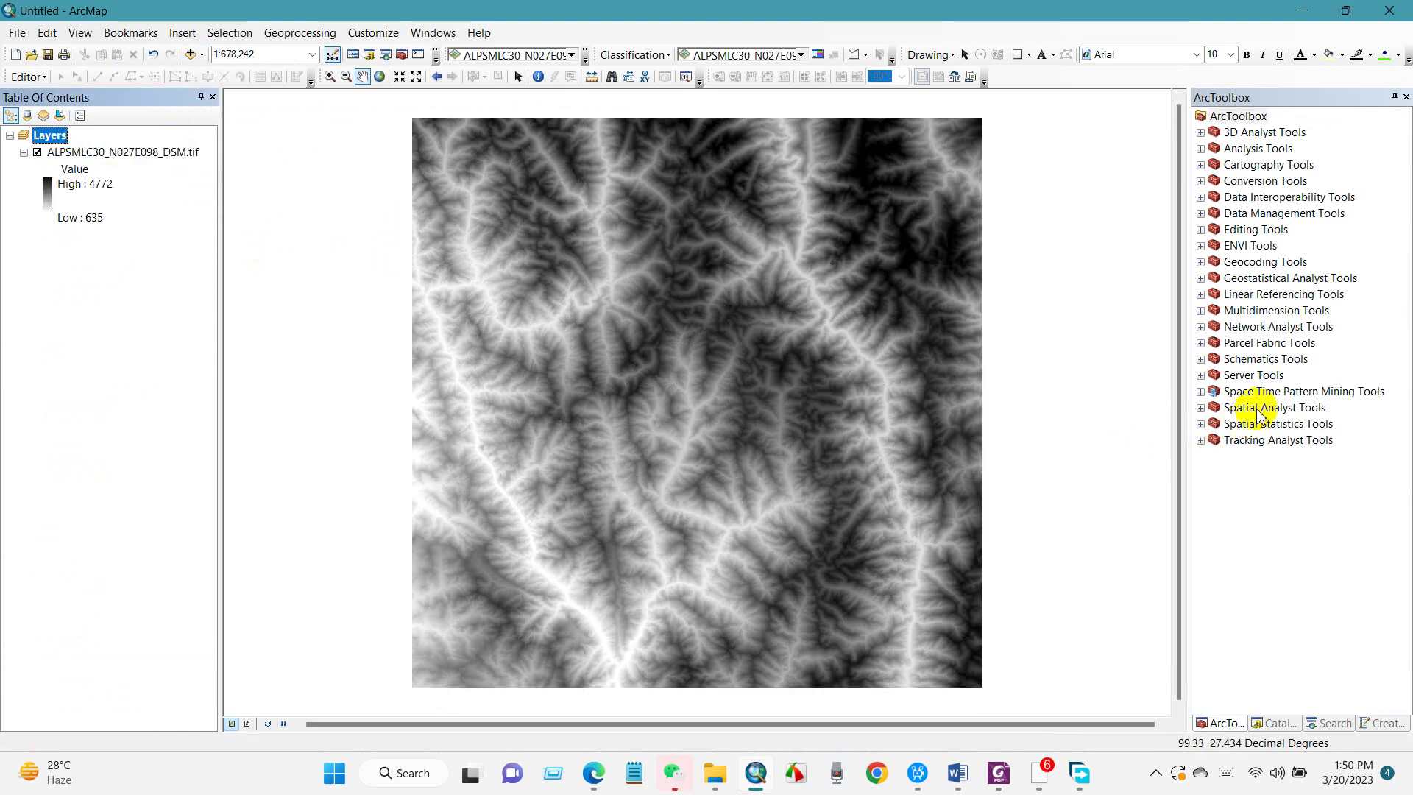
# Step: Run Spatial Analyst's Surface > Hillshade tool with the DSM layer as input raster
pyautogui.click(1260, 409)
pyautogui.click(1201, 408)
pyautogui.scroll(-1, 1226, 531)
pyautogui.click(1255, 665)
pyautogui.click(1214, 651)
pyautogui.doubleClick(1253, 571)
pyautogui.click(50, 193)
pyautogui.moveTo(74, 160); pyautogui.dragTo(444, 260)
pyautogui.click(865, 455)
pyautogui.click(645, 624)
# Step: Hide the new hillshade layer and apply a blue-yellow-red colour ramp to the DSM
pyautogui.click(37, 152)
pyautogui.doubleClick(47, 293)
pyautogui.click(217, 358)
pyautogui.click(154, 434)
pyautogui.click(97, 412)
pyautogui.moveTo(644, 374); pyautogui.dragTo(638, 382)
# Step: Uncheck the N027E098 DSM layer and turn on HillSha_tif1 in the Table of Contents
pyautogui.click(37, 256)
pyautogui.click(82, 284)
pyautogui.click(38, 153)
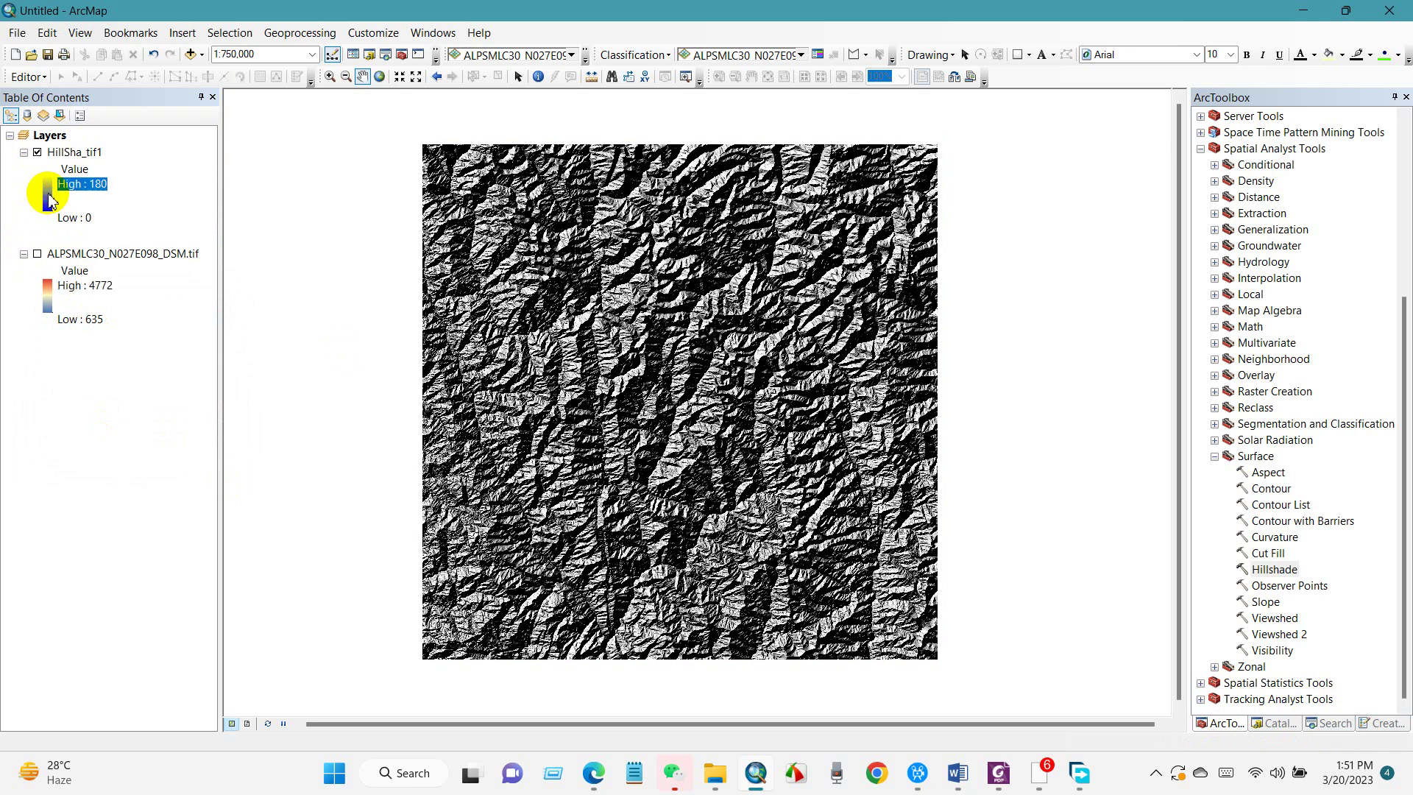